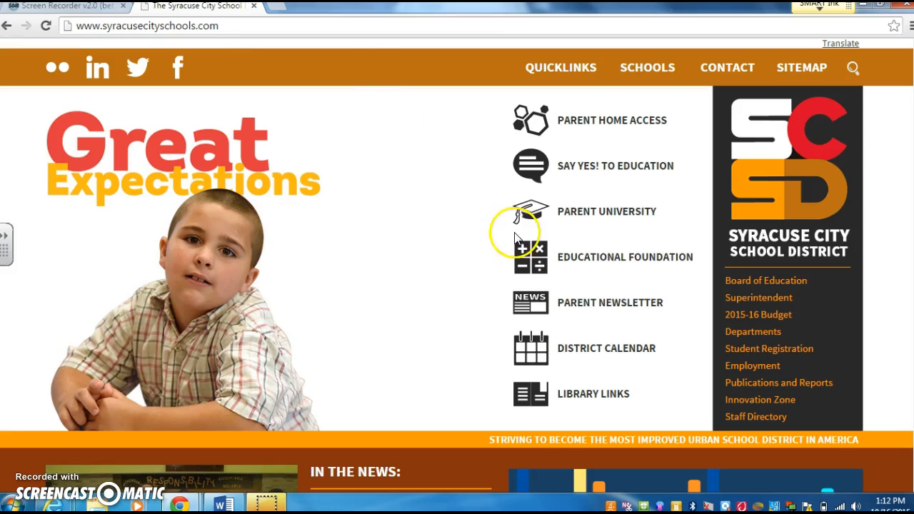
Open Castle Learning's sign-in page from the Syracuse City School Libraries eResources Complete Listing
left_click(539, 396)
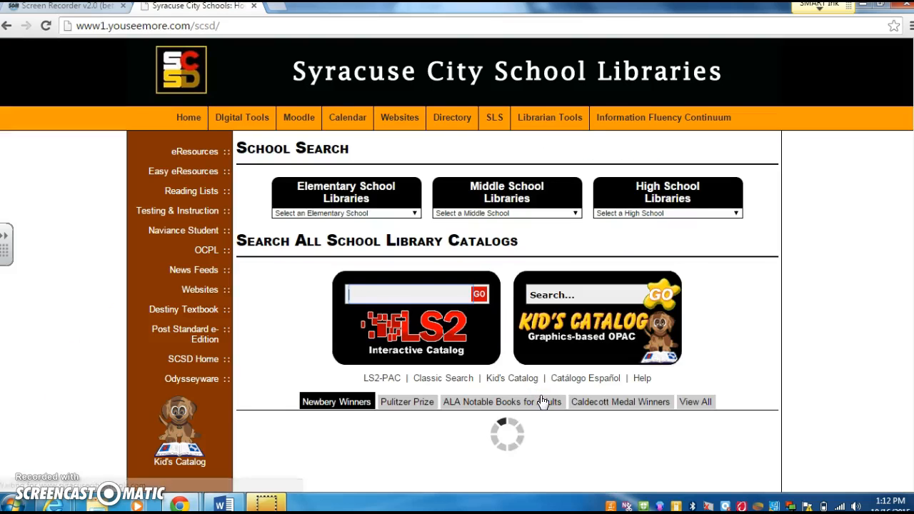
mouse_move(212, 163)
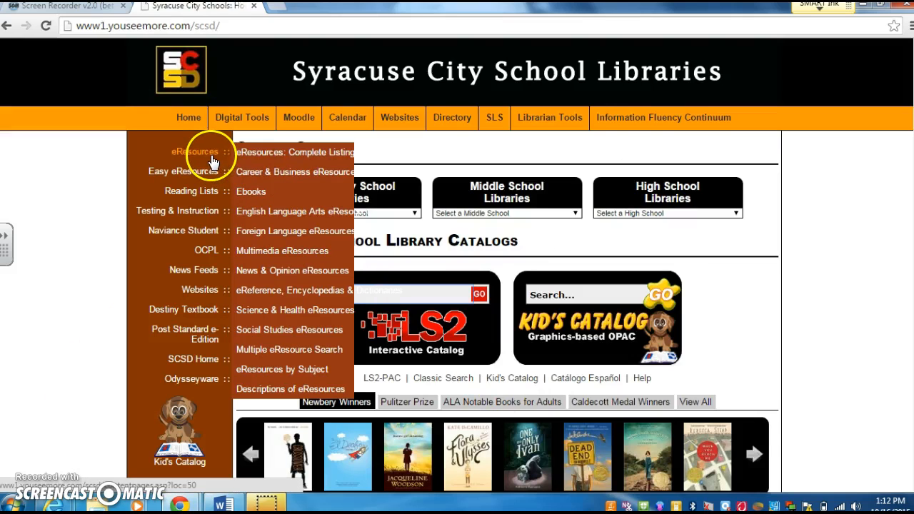
left_click(282, 166)
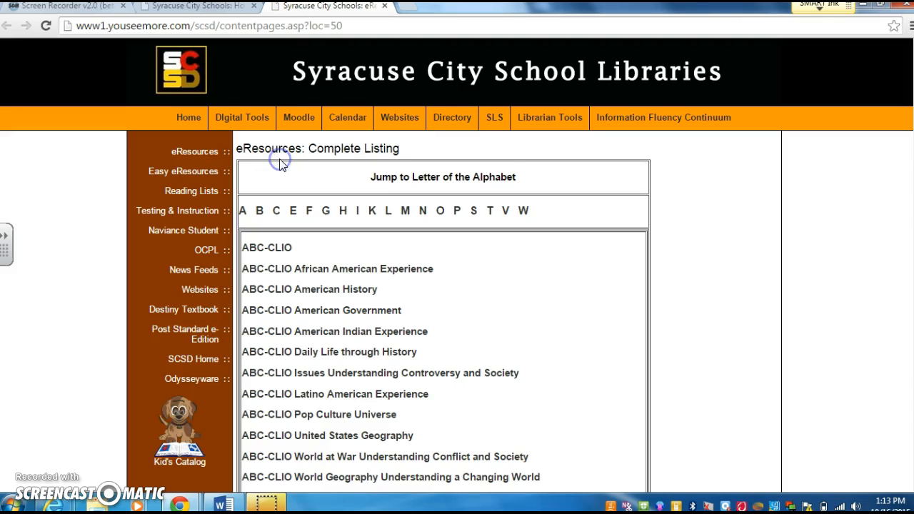
scroll(887, 198, "down", 1)
scroll(240, 306, "down", 10)
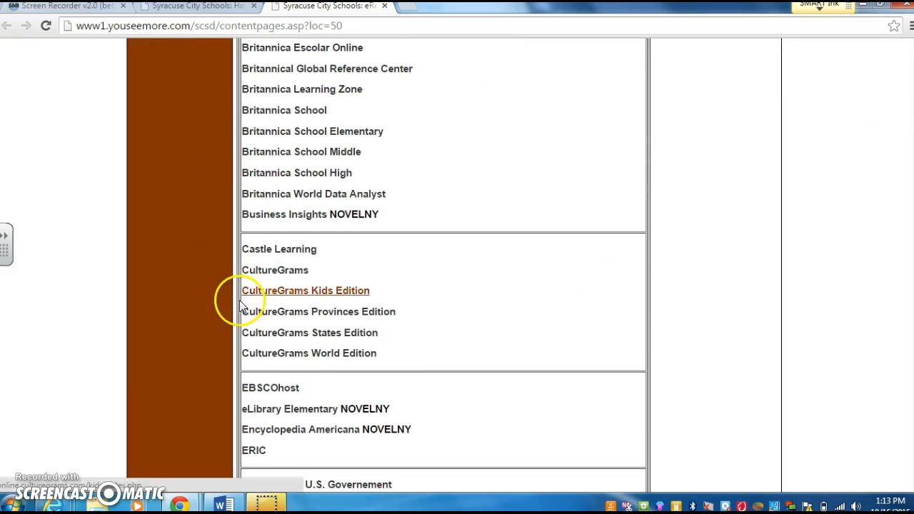
left_click(249, 250)
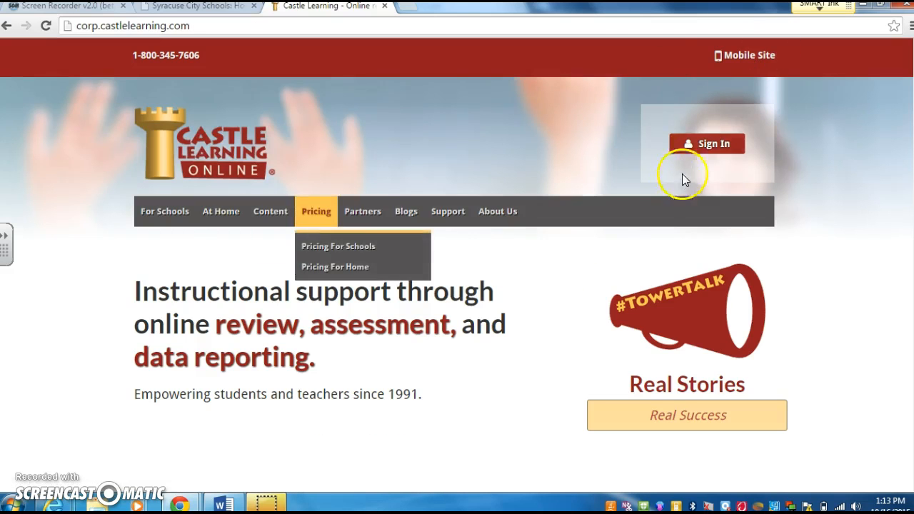
left_click(714, 144)
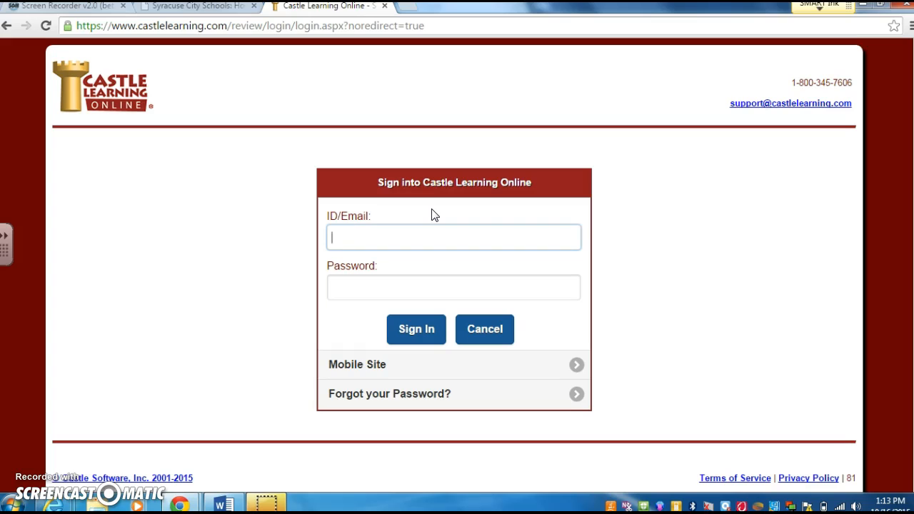
Sign in with the administrator ID and password, declining Chrome's offer to save the password
key("Tab")
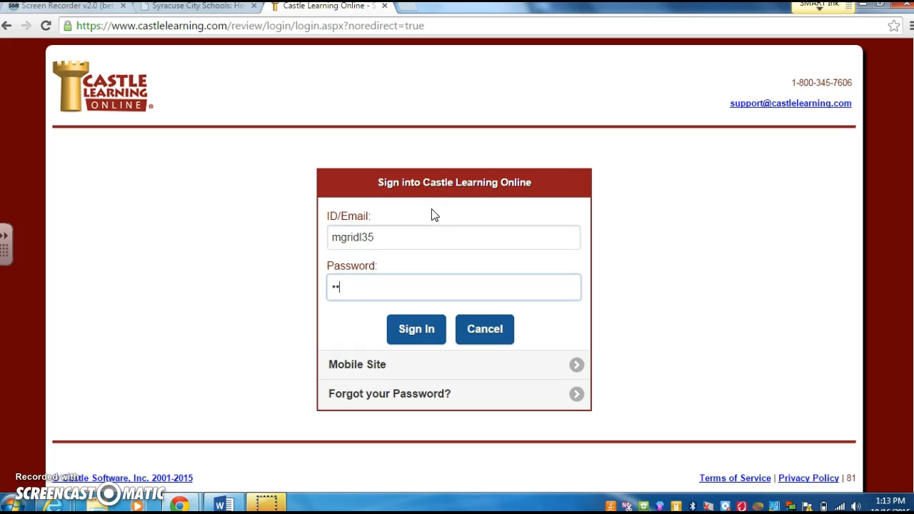
key("Return")
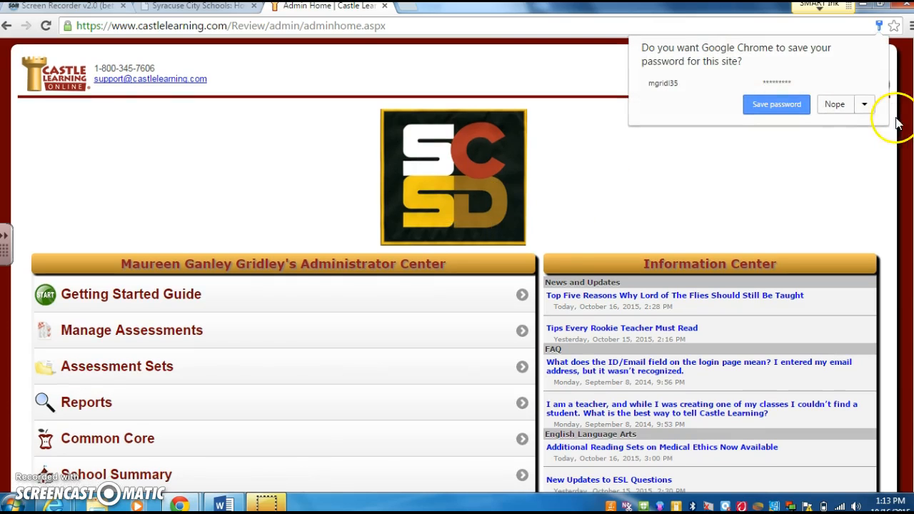
left_click(834, 105)
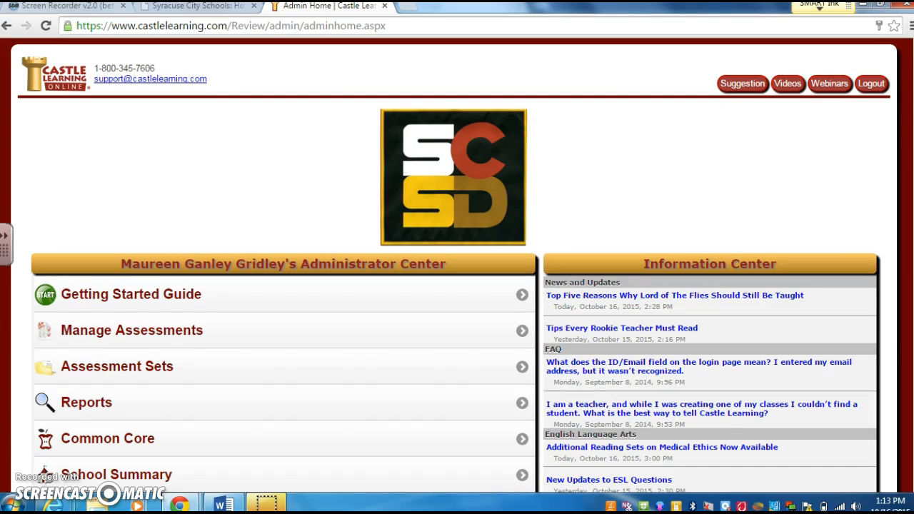
Open Accounts from the district administrator center
scroll(457, 286, "down", 4)
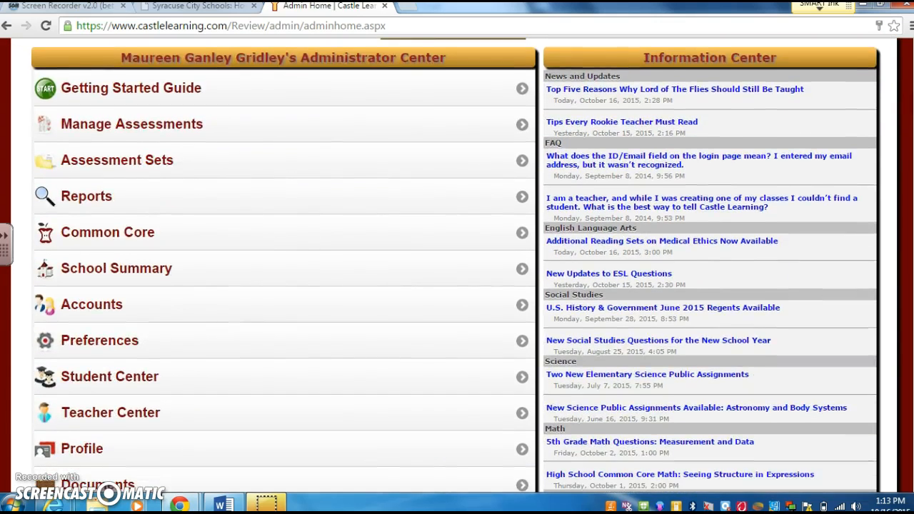
scroll(456, 264, "up", 2)
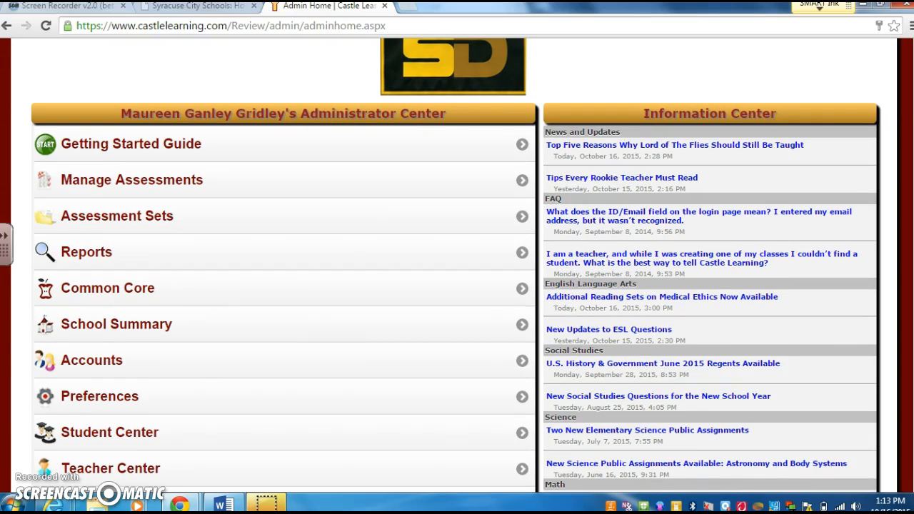
left_click(176, 354)
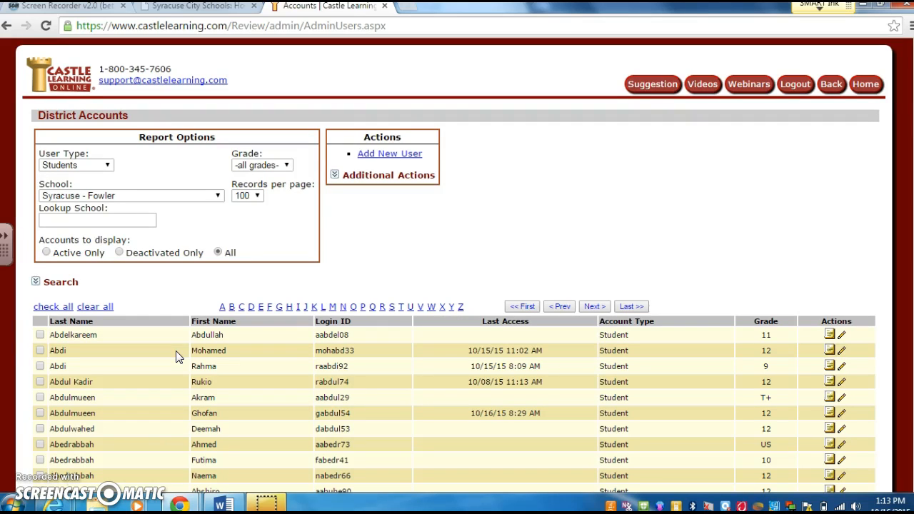
Set the District Accounts School filter to -all schools- and expand the User Type dropdown
mouse_move(175, 357)
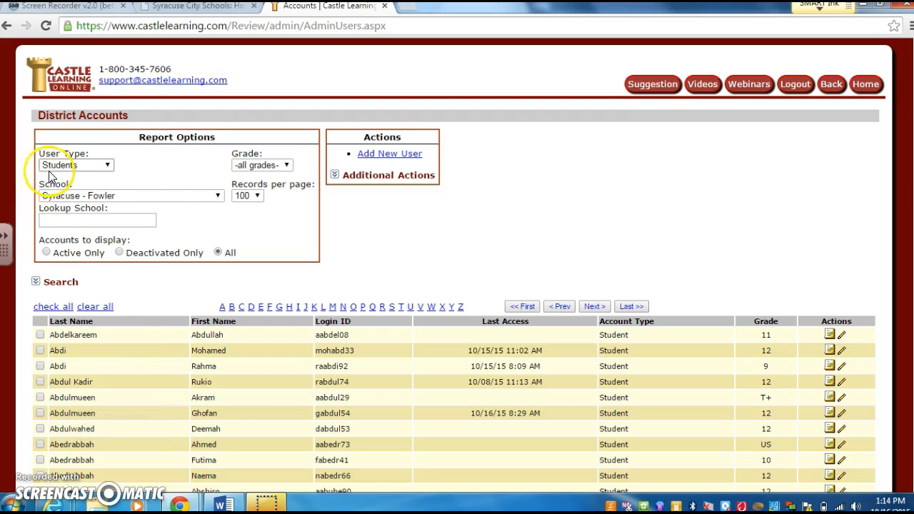
left_click(144, 198)
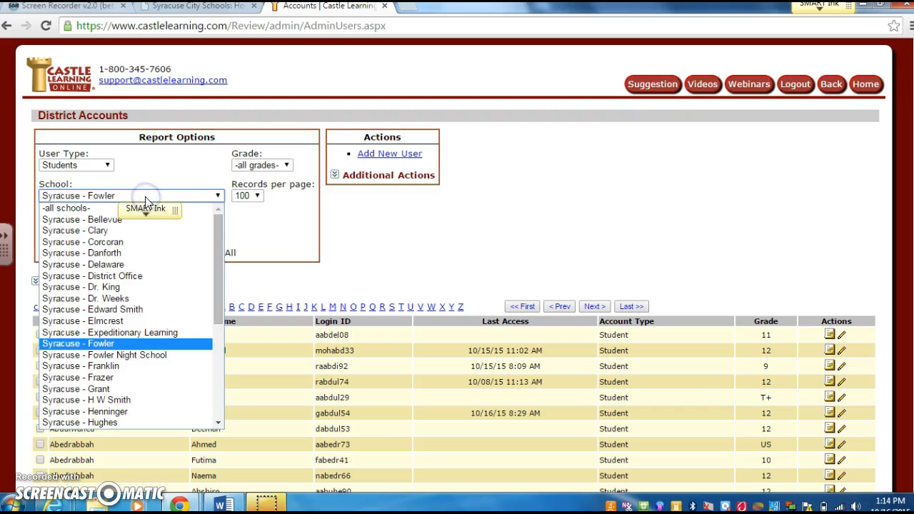
left_click(97, 211)
left_click(86, 165)
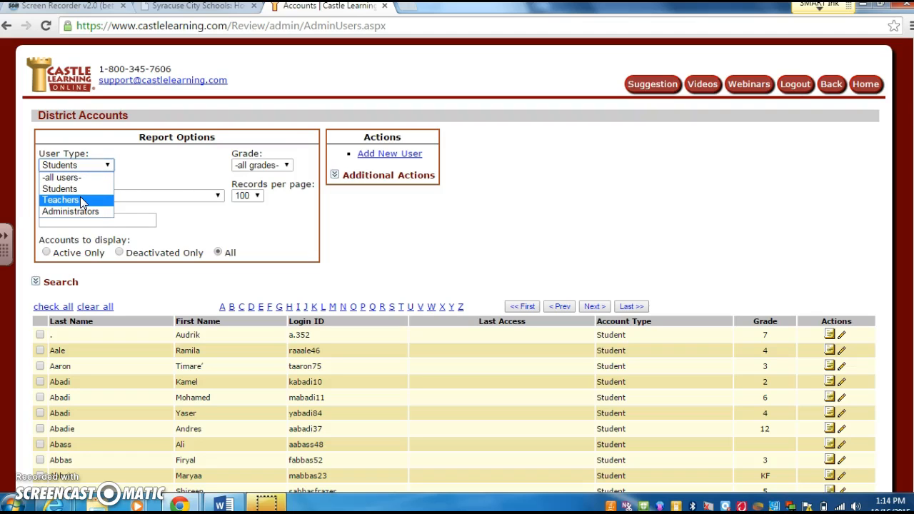
Filter District Accounts to Teachers across -all schools-
left_click(80, 200)
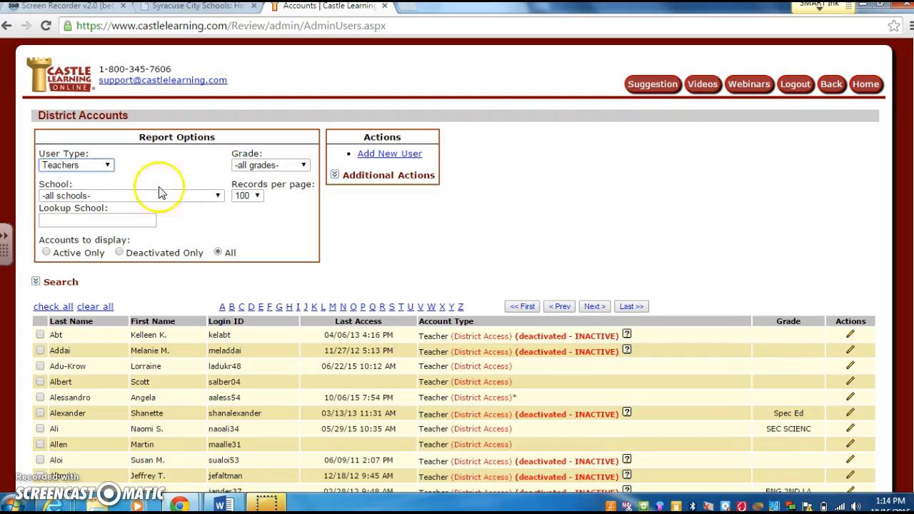
left_click(107, 165)
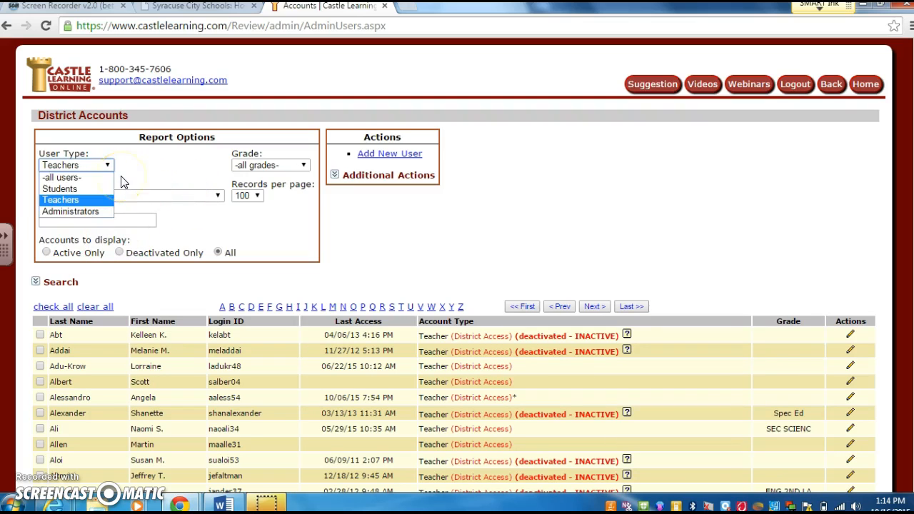
left_click(85, 199)
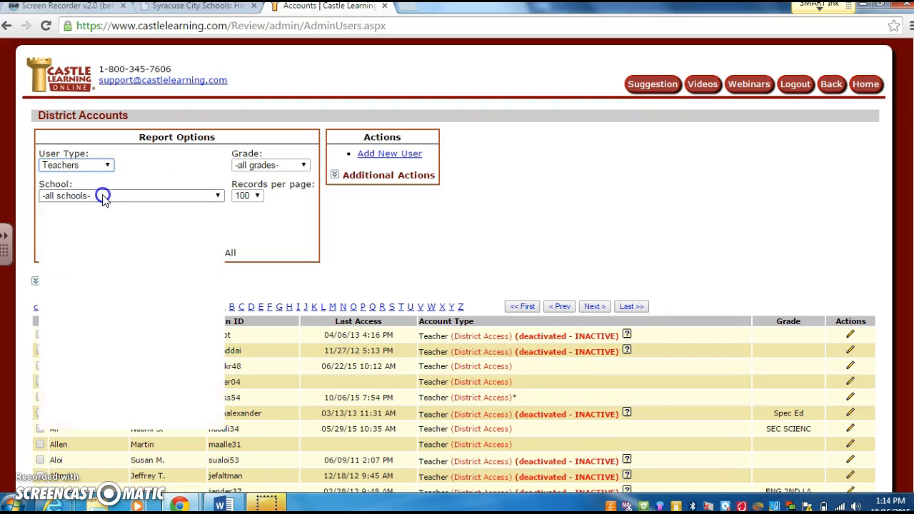
left_click(100, 196)
left_click(107, 206)
Try a school lookup for 'argus', then locate the teacher's row and view its login ID info box
left_click(61, 224)
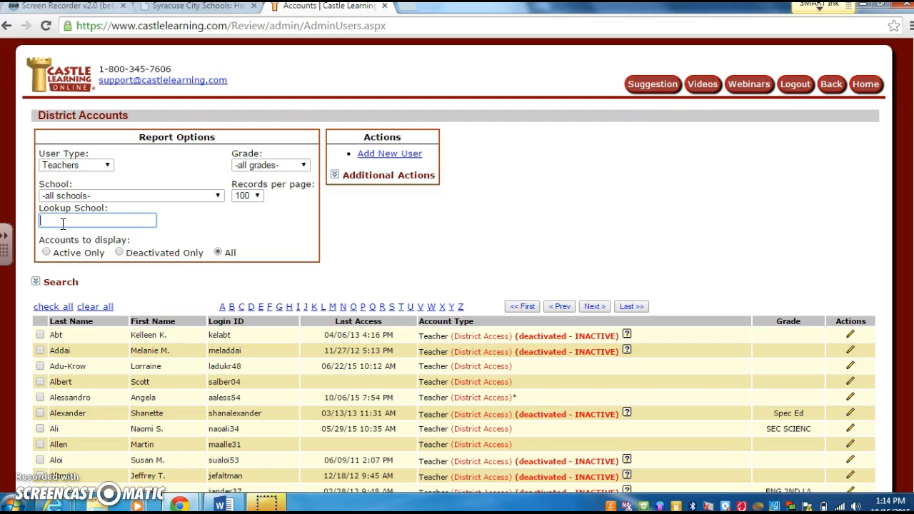
type("argus")
key("BackSpace")
key("BackSpace")
key("BackSpace")
key("BackSpace")
key("BackSpace")
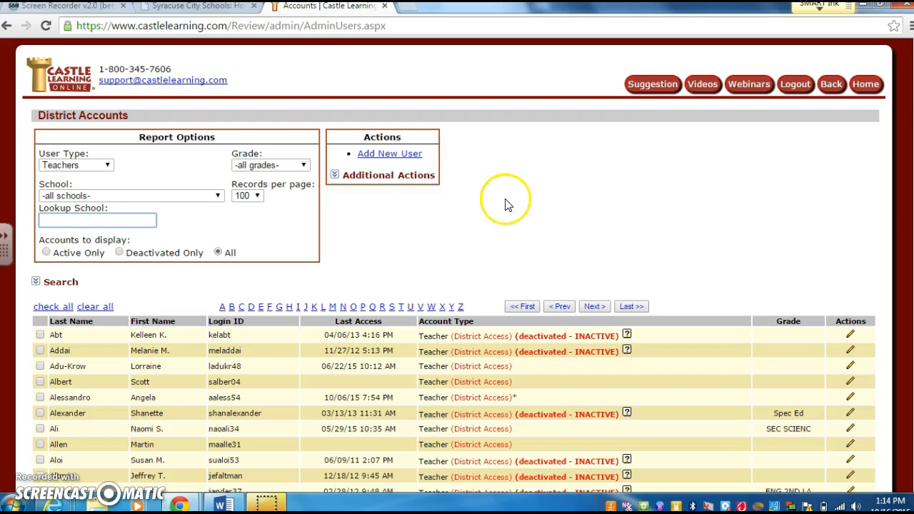
left_click(88, 222)
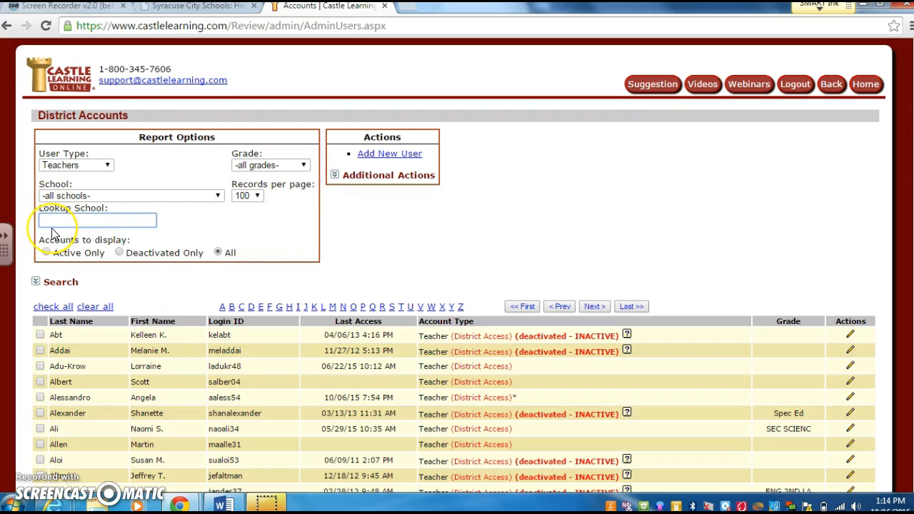
type("argus")
key("BackSpace")
key("BackSpace")
key("BackSpace")
key("BackSpace")
key("BackSpace")
scroll(591, 160, "down", 6)
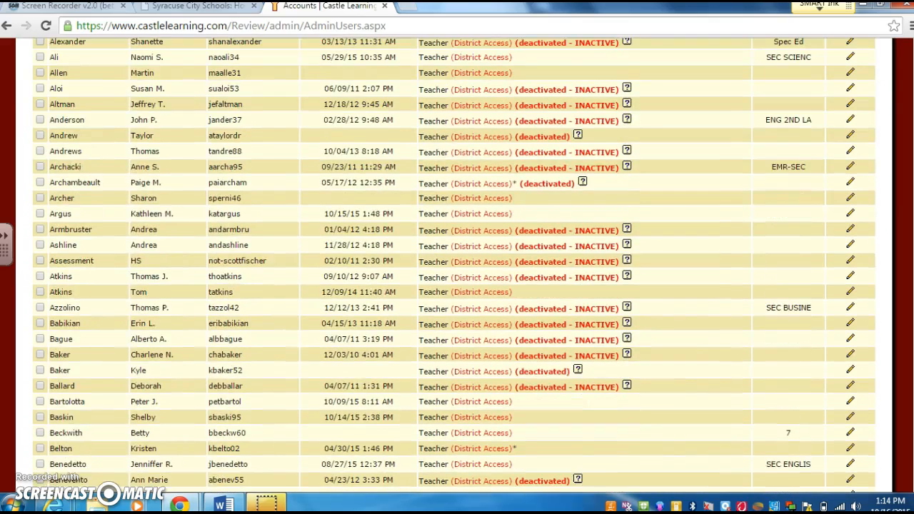
scroll(475, 204, "up", 1)
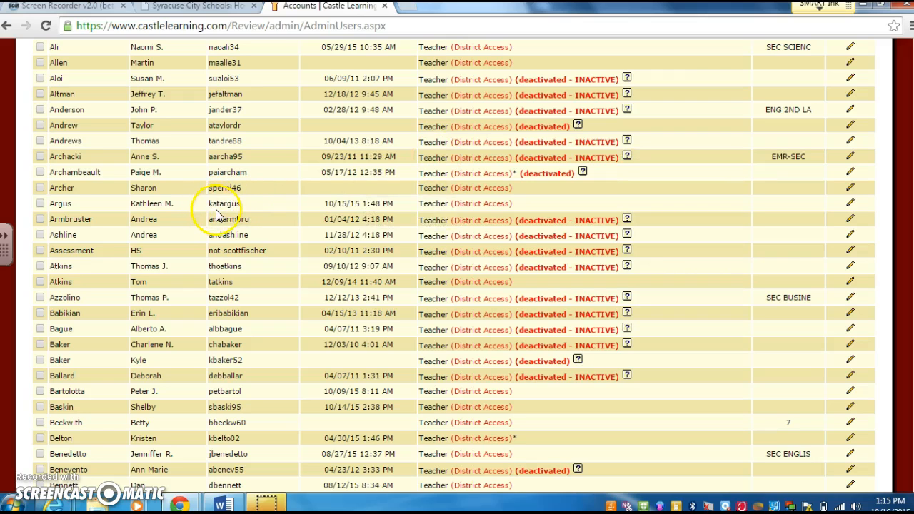
mouse_move(211, 207)
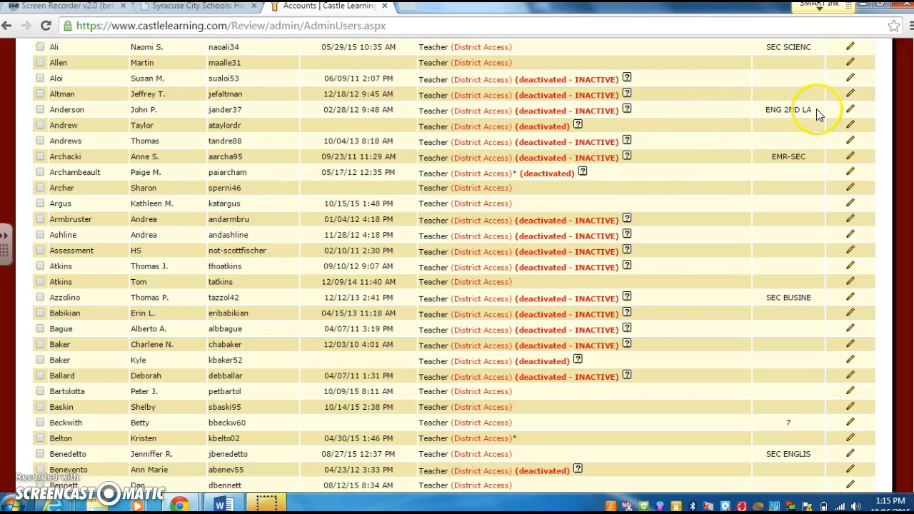
Edit the teacher's account, move it to Syracuse - Institute of Technology, save, and confirm with OK
left_click(850, 203)
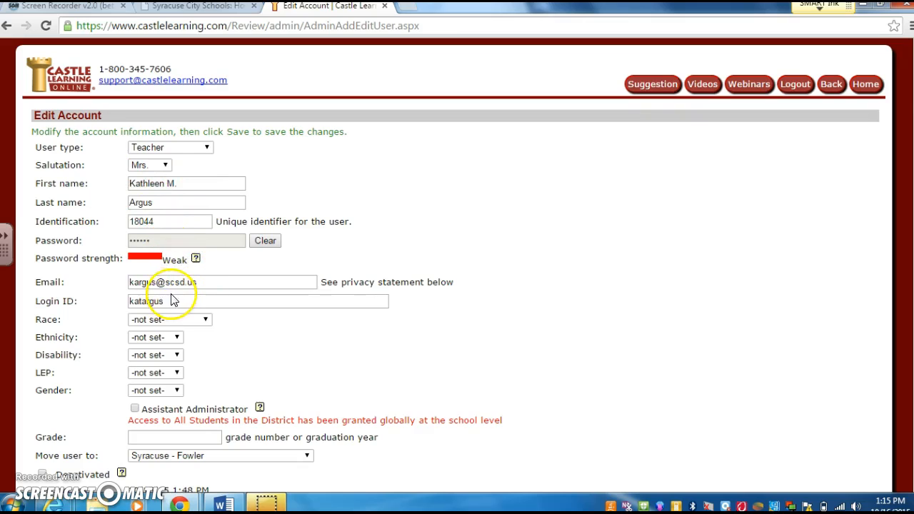
left_click_drag(173, 301, 96, 309)
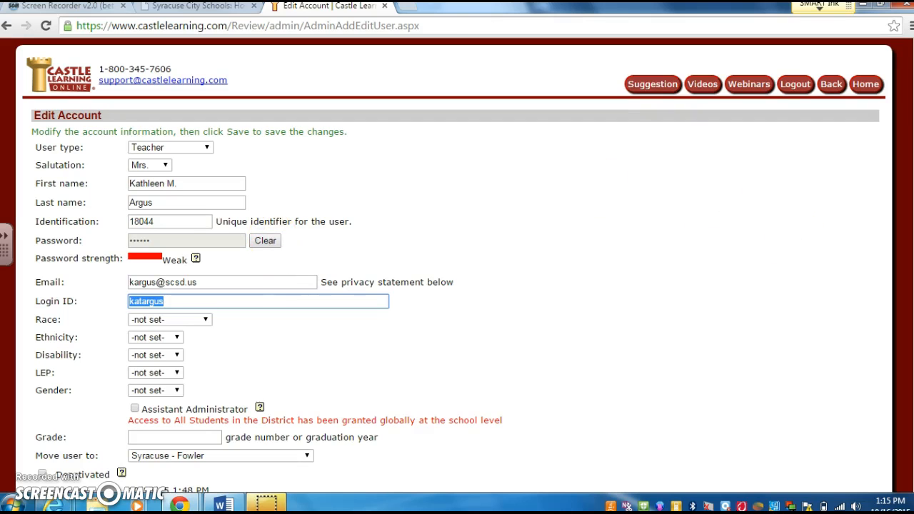
scroll(343, 295, "down", 2)
left_click(294, 312)
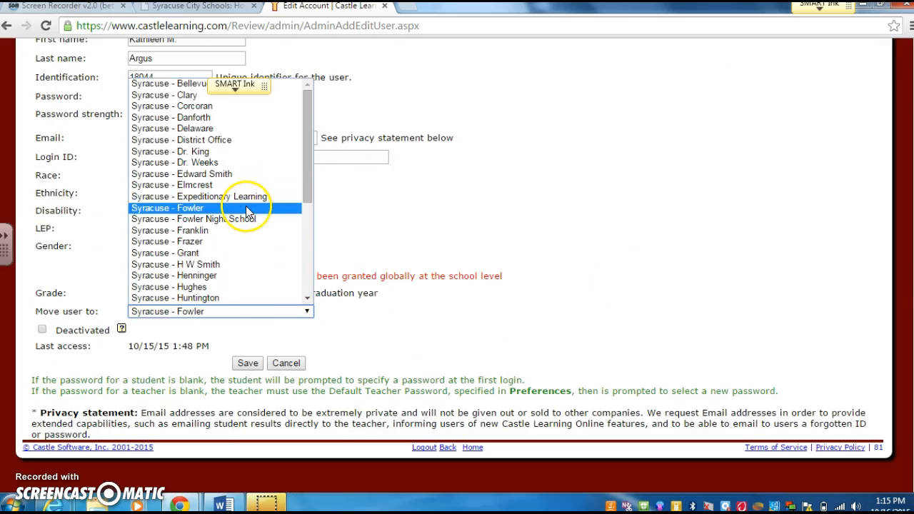
left_click_drag(309, 132, 307, 169)
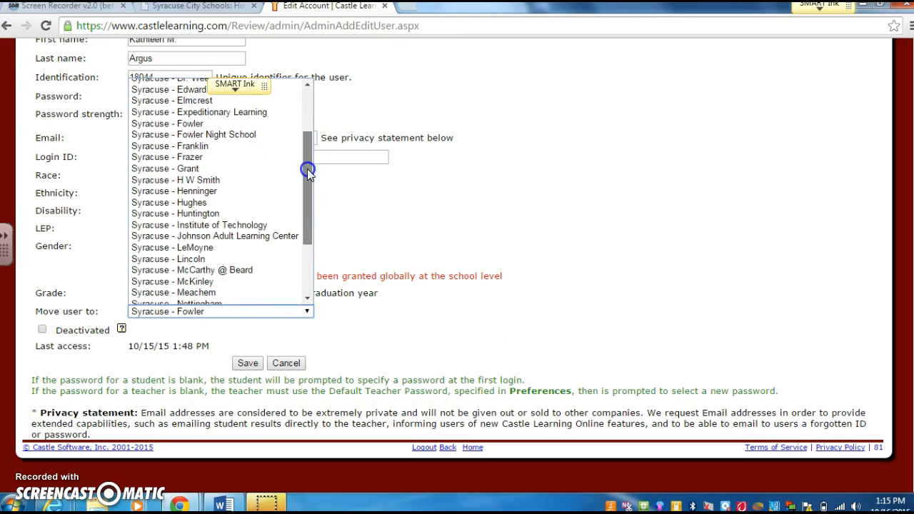
left_click(258, 226)
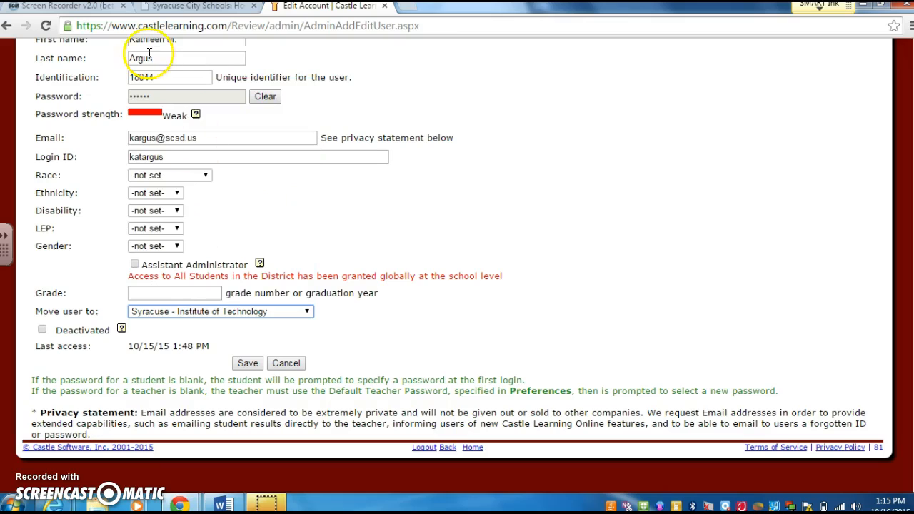
type("t")
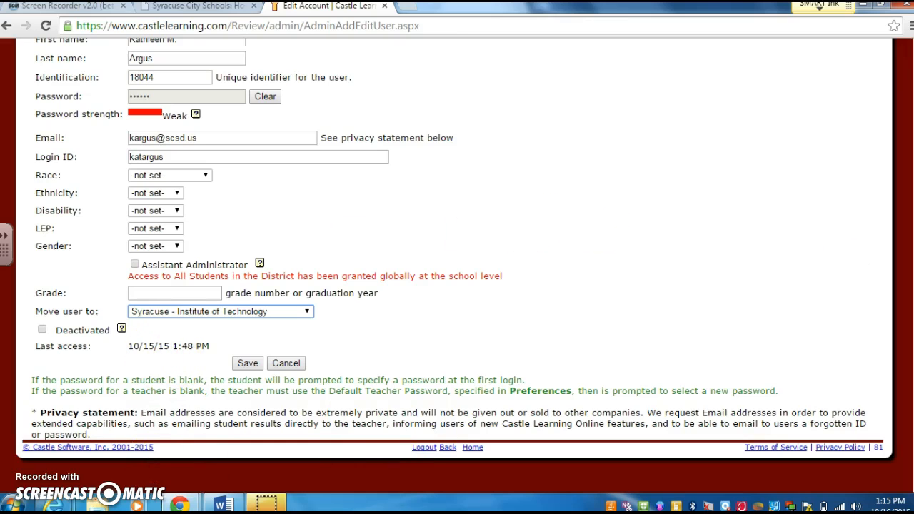
scroll(457, 257, "up", 3)
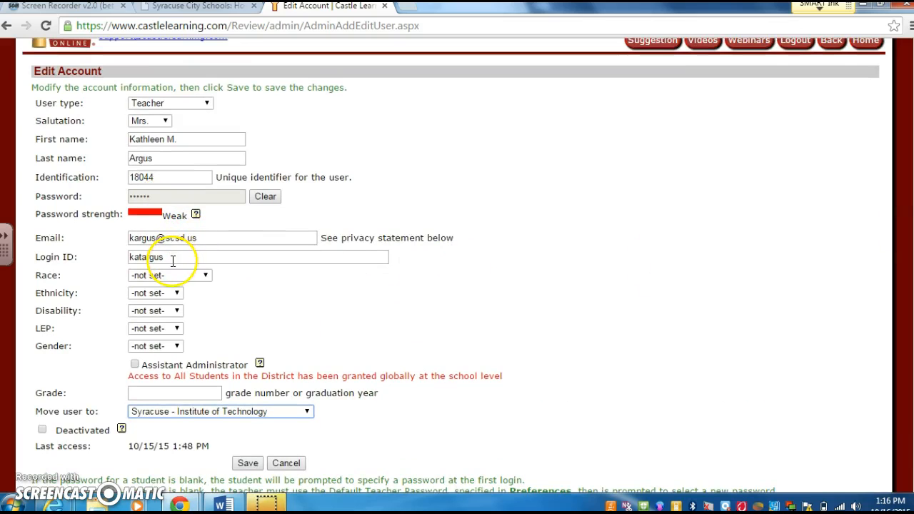
left_click(243, 464)
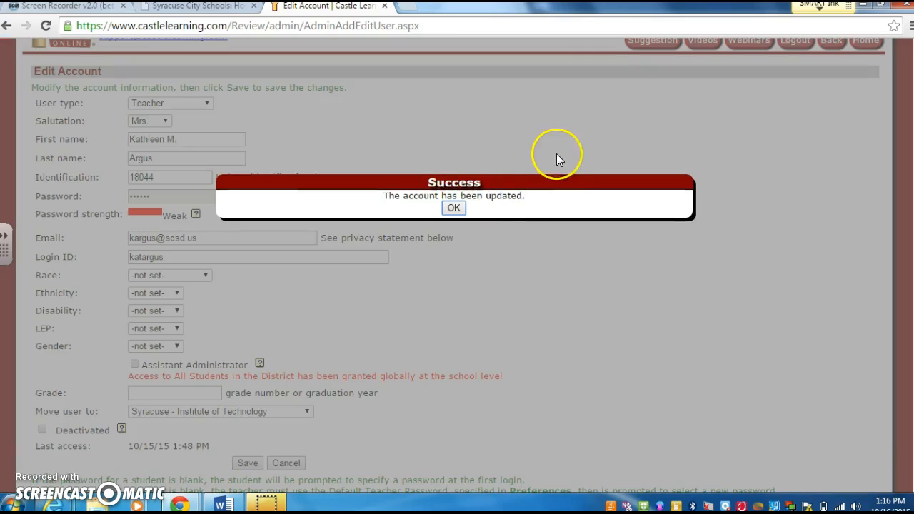
left_click(453, 208)
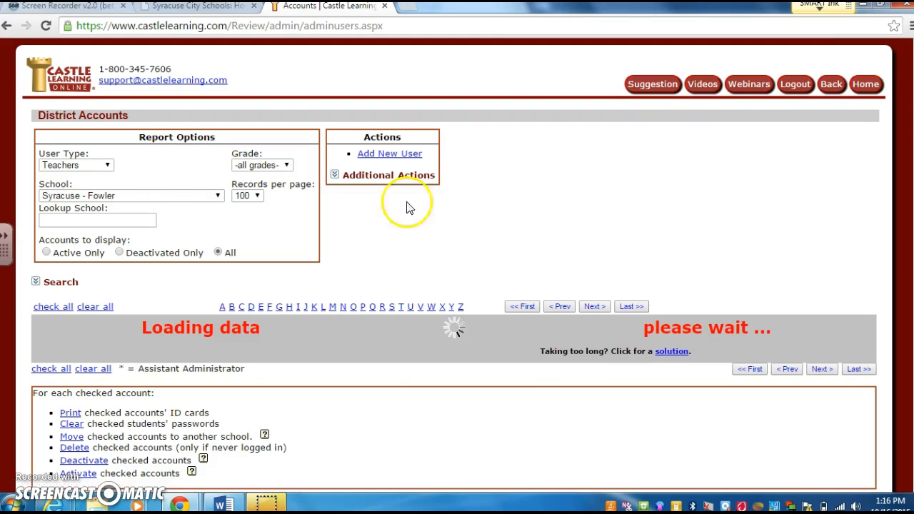
Switch the list to Students in -all schools- and jump to last names starting with H
left_click(90, 164)
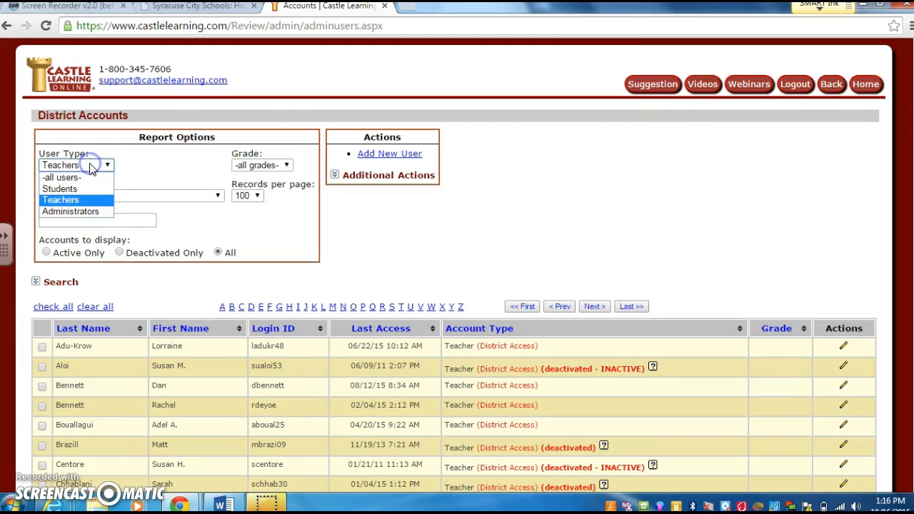
left_click(85, 188)
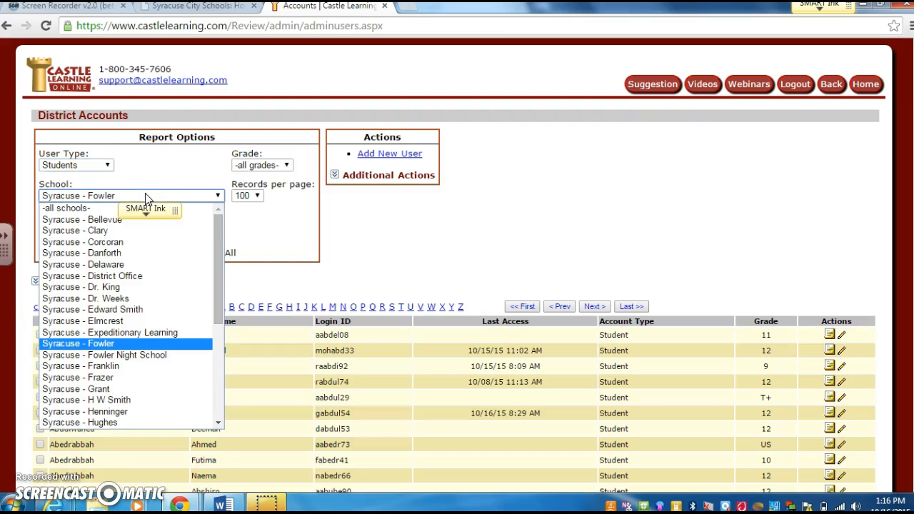
left_click(84, 210)
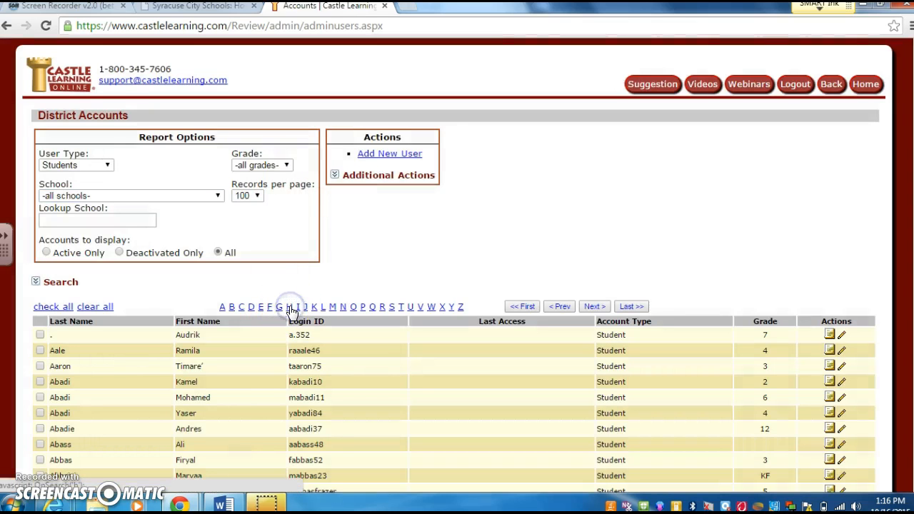
left_click(289, 306)
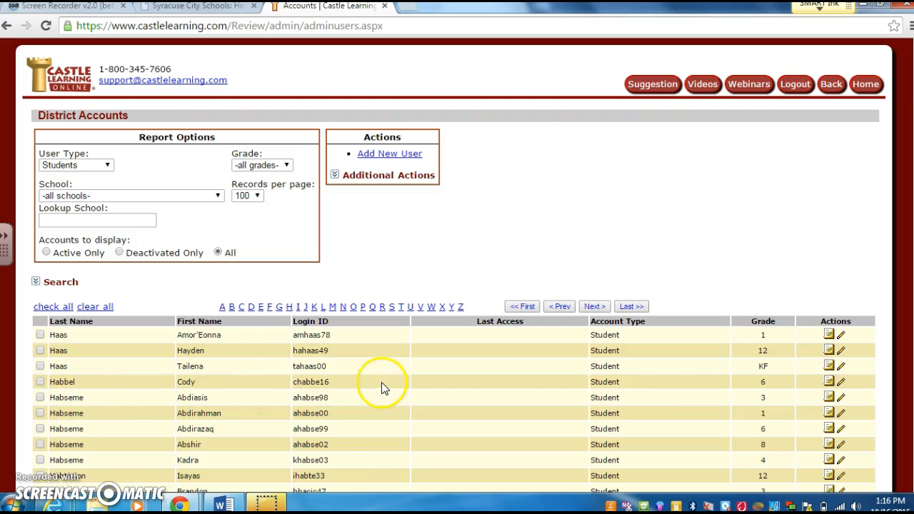
Edit the grade 6 student's account, set Move user to Syracuse - Lincoln, and save
left_click(840, 380)
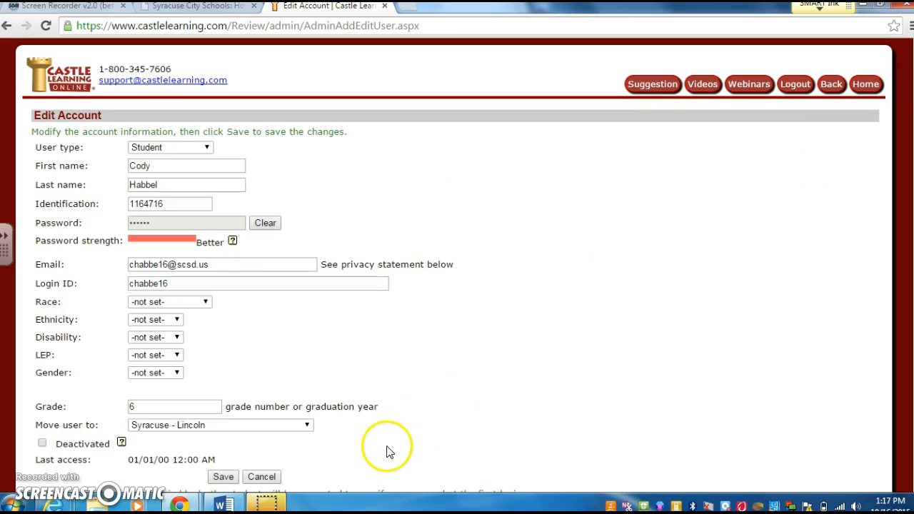
left_click(229, 477)
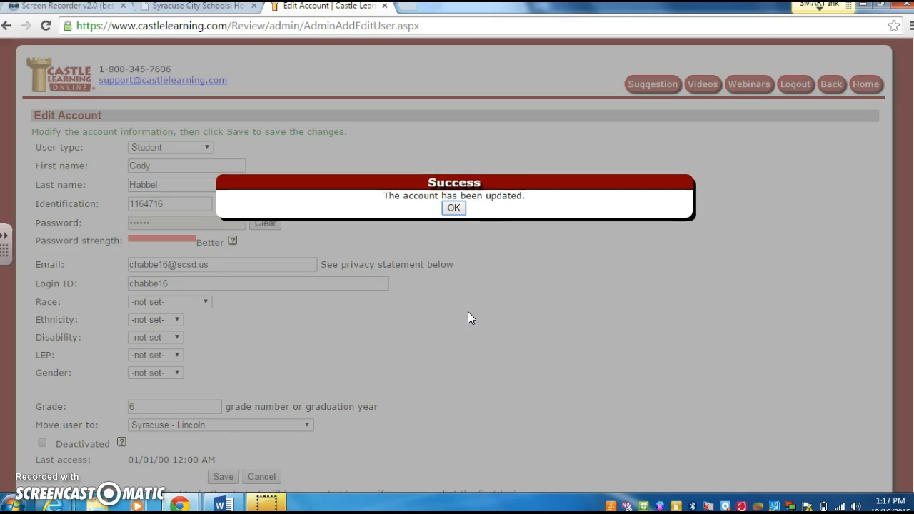
Dismiss the success notice, start a new account, and enter the student's first and last name
left_click(453, 208)
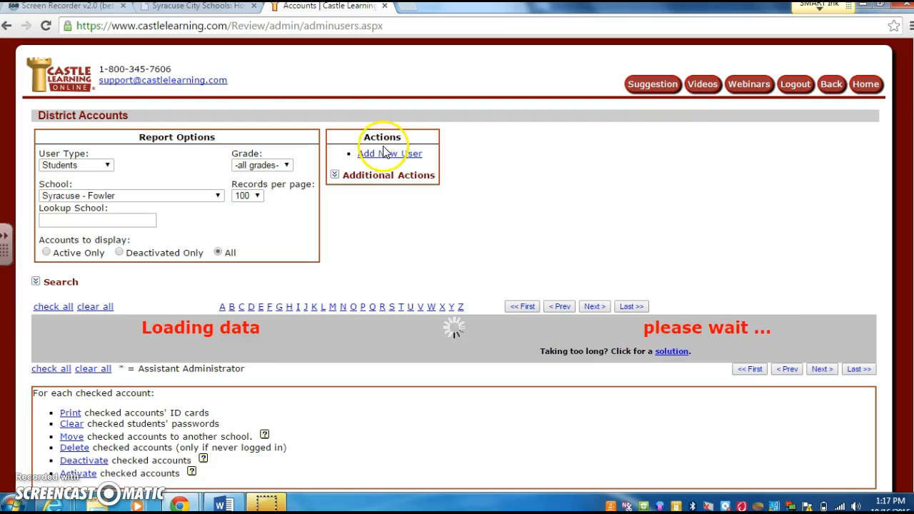
left_click(385, 155)
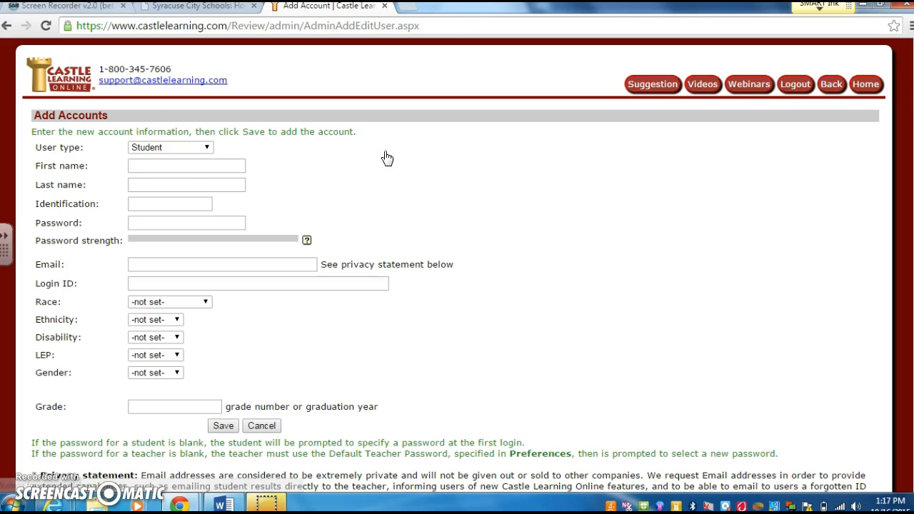
left_click(137, 168)
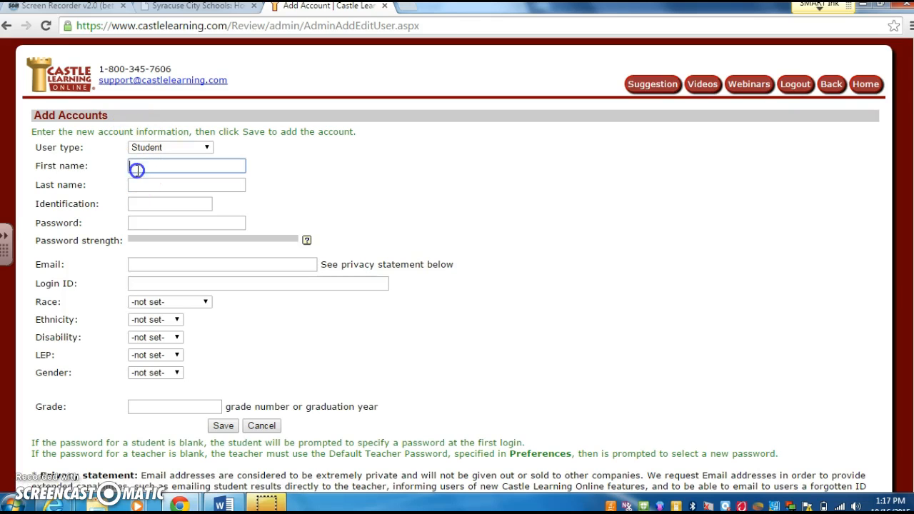
key("Tab")
key("Tab")
Correct the last name, then enter the student's identification number and password
left_click(200, 187)
key("BackSpace")
key("Tab")
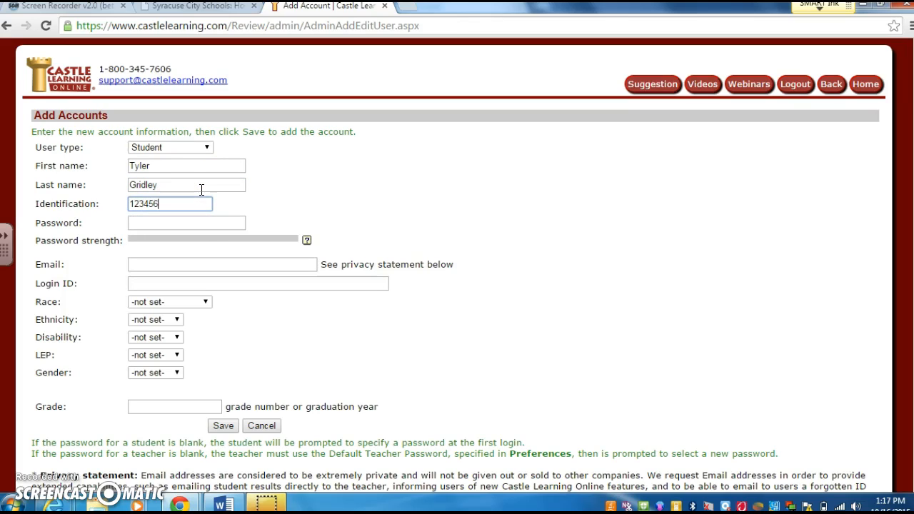
key("Tab")
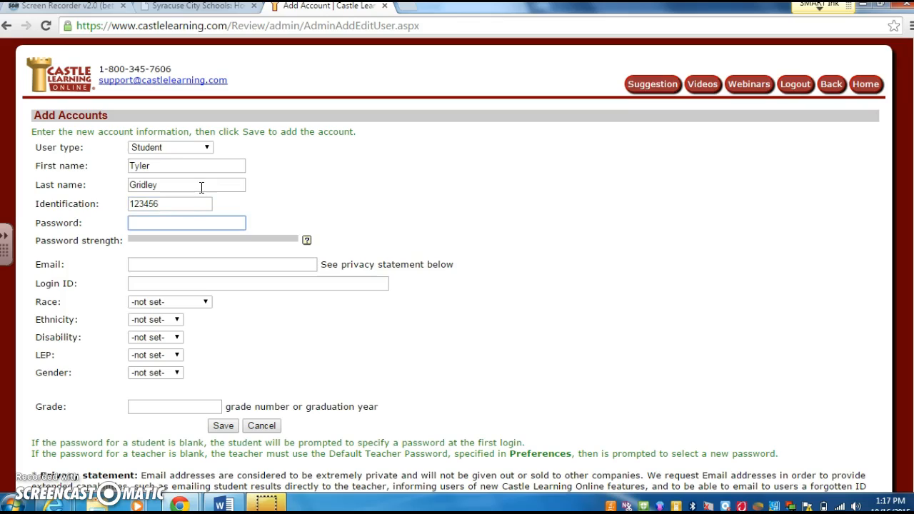
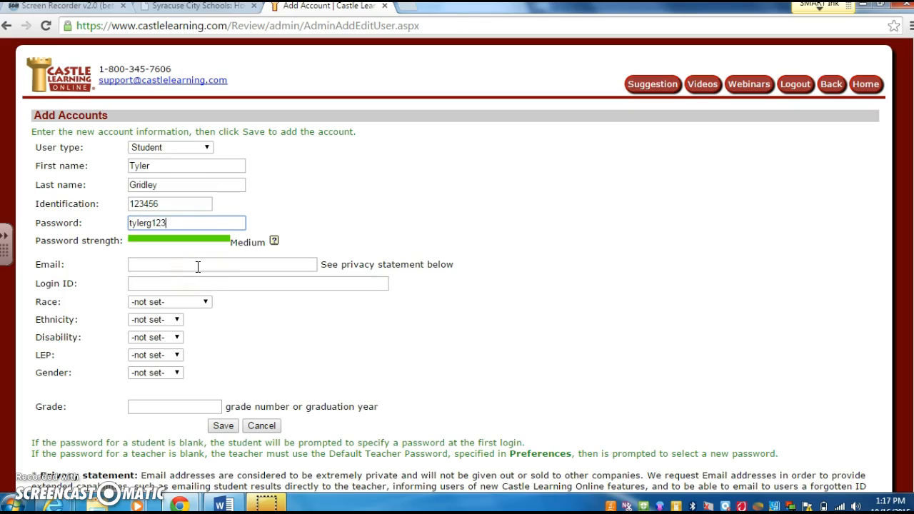
left_click(155, 264)
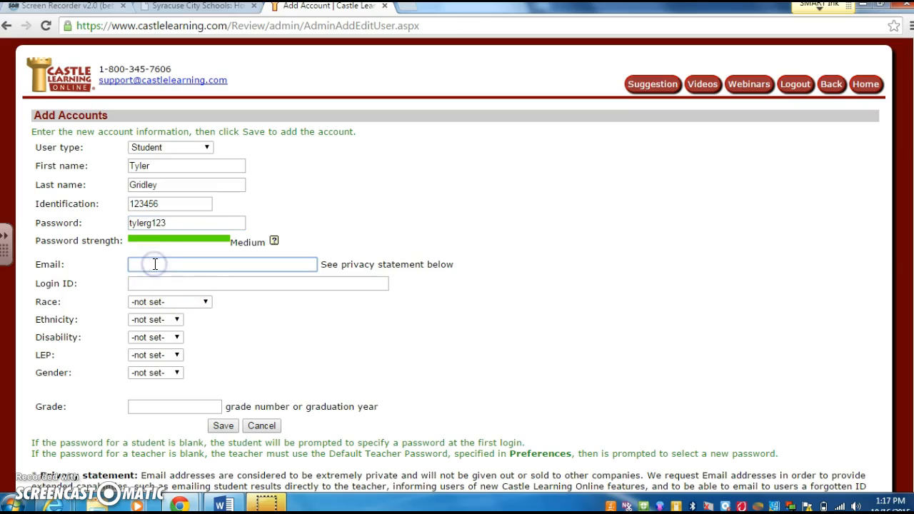
Enter the new student's login ID, set Grade to 9, and save the account
left_click(147, 284)
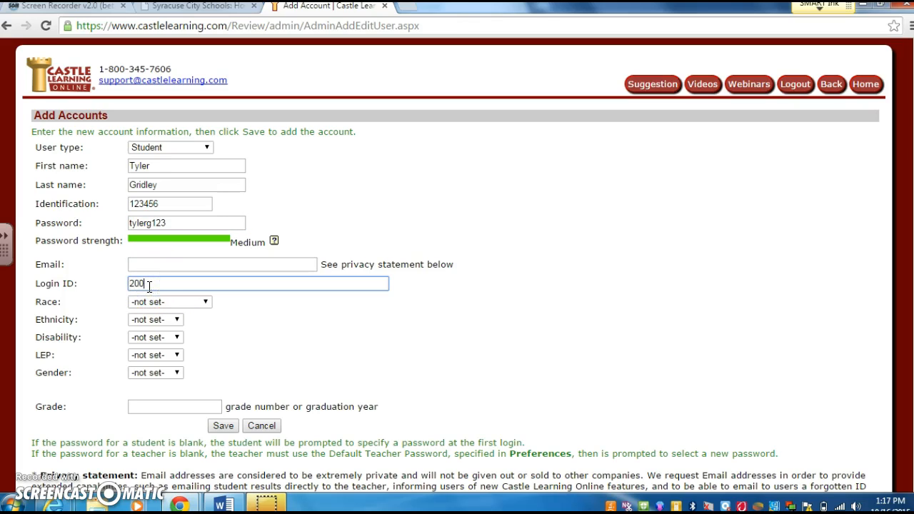
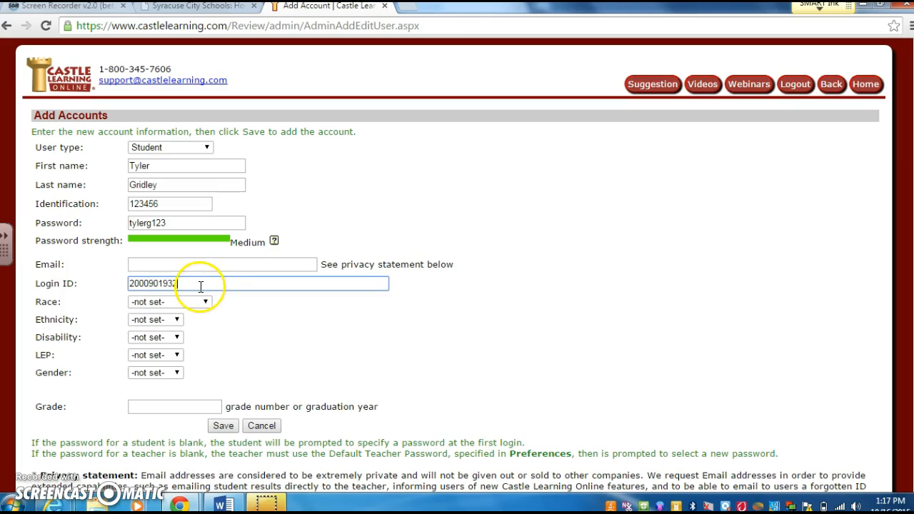
left_click(186, 286)
left_click_drag(186, 286, 111, 285)
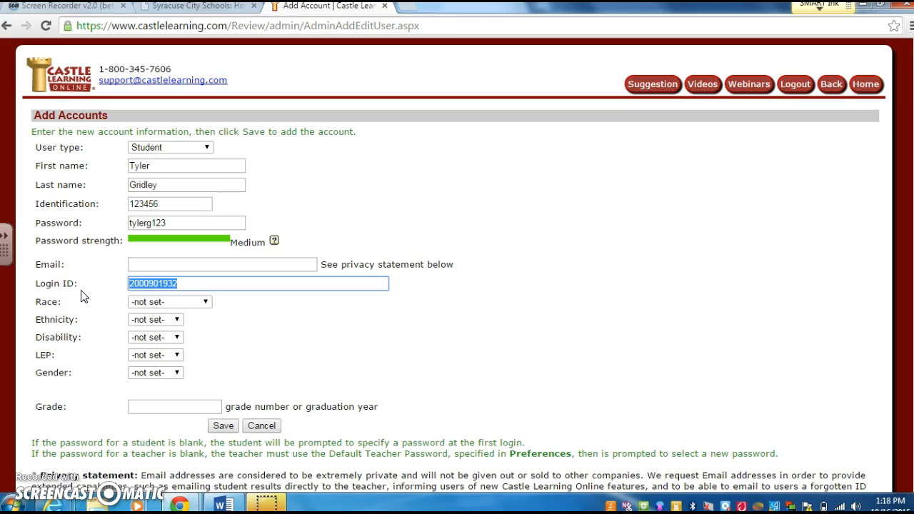
left_click(149, 405)
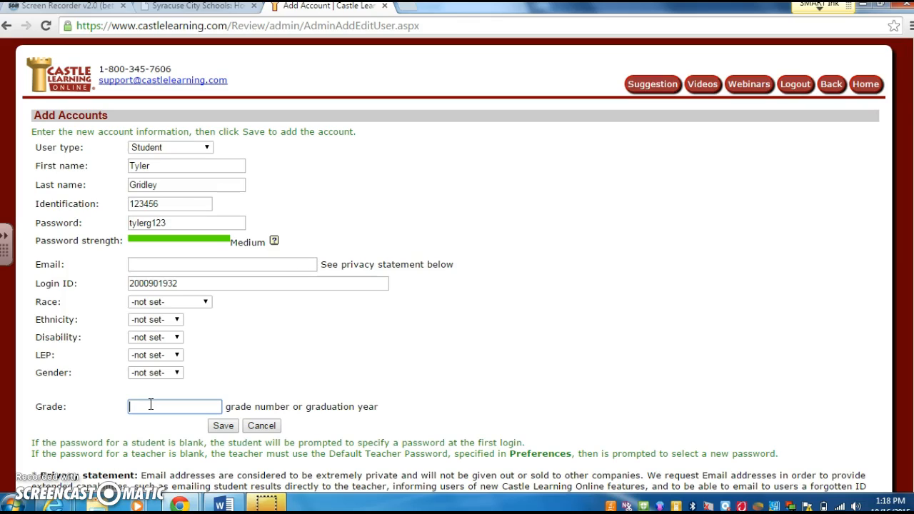
type("9")
left_click(224, 426)
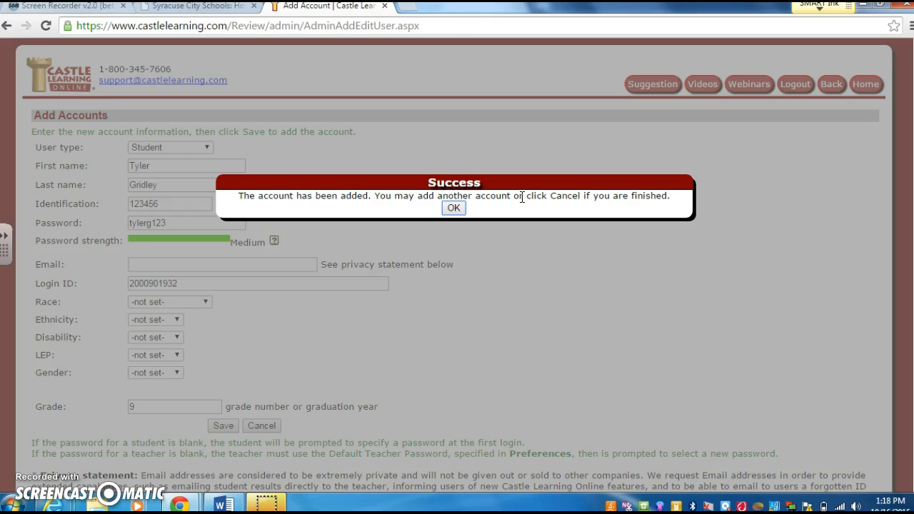
Acknowledge the notice, go Home to District Accounts, and filter the School to Syracuse - Corcoran
left_click(453, 207)
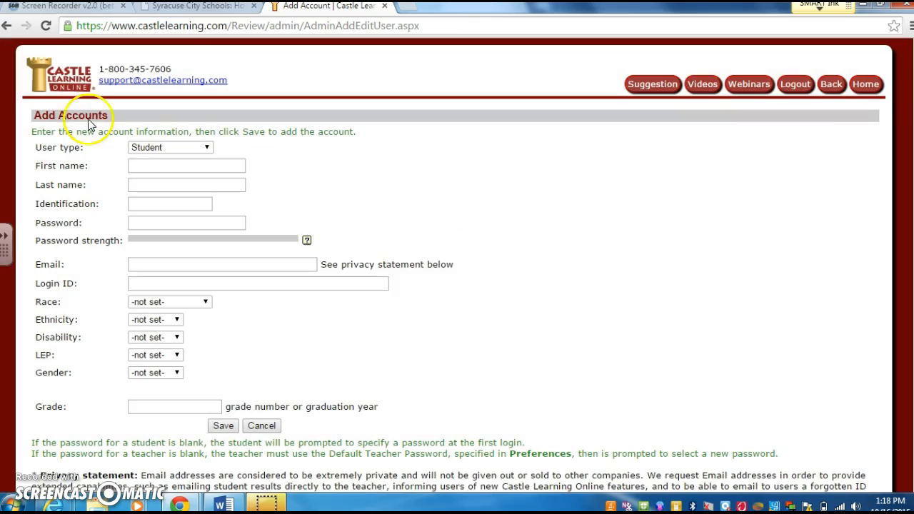
left_click(865, 84)
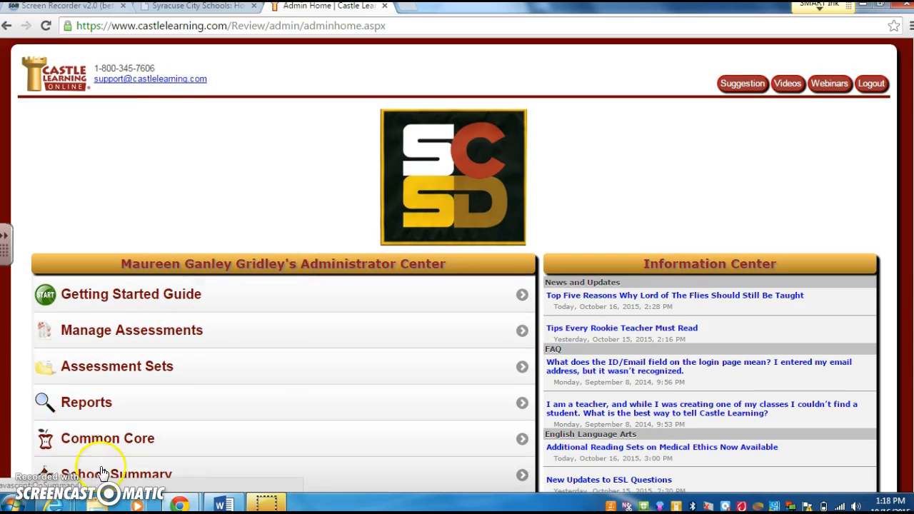
scroll(240, 306, "down", 2)
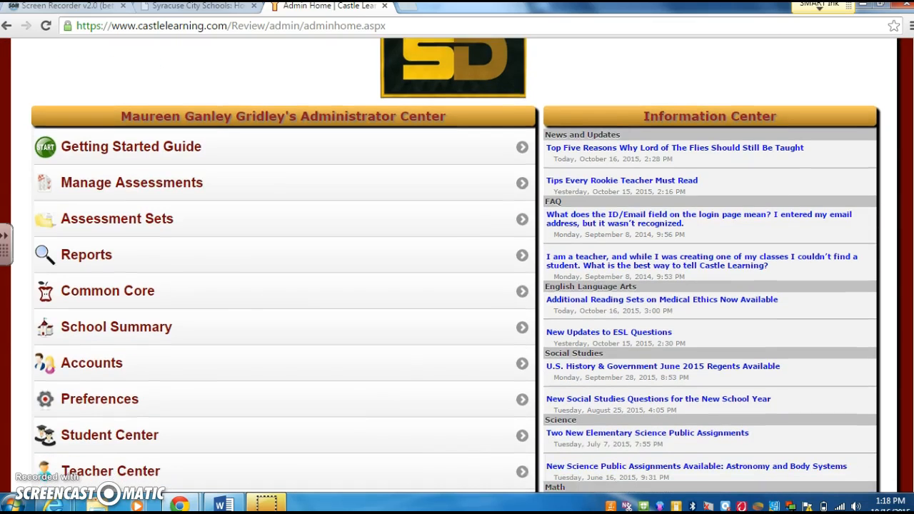
left_click(127, 359)
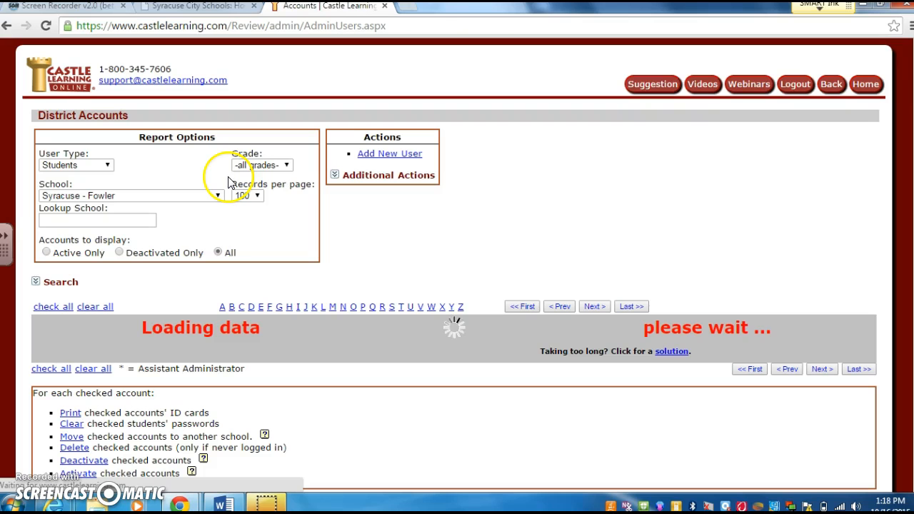
left_click(135, 194)
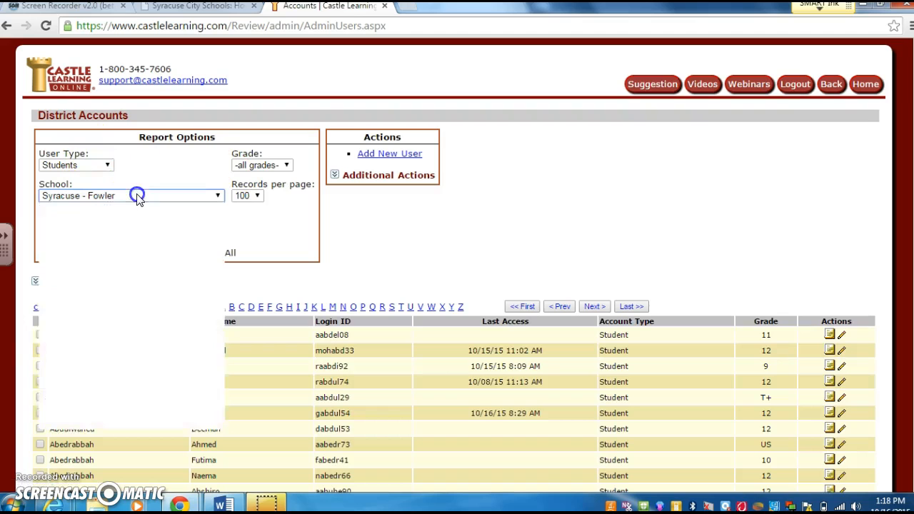
left_click(128, 241)
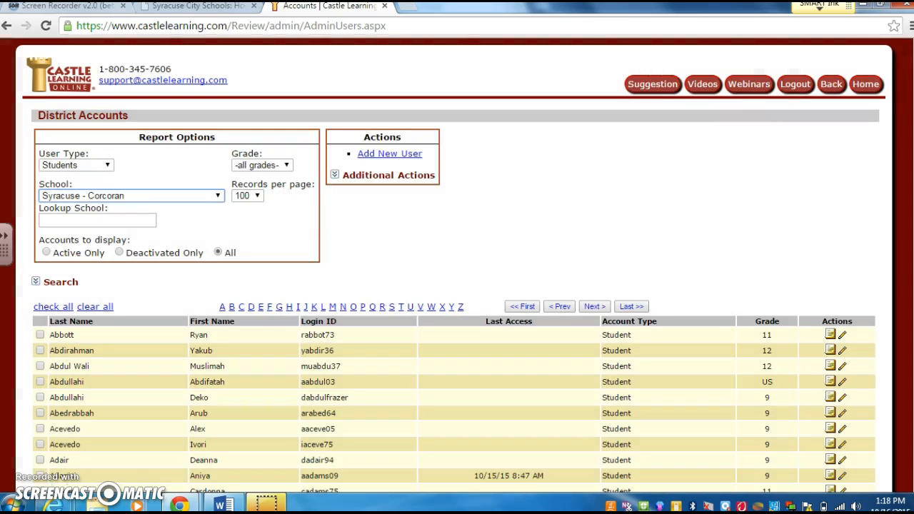
scroll(457, 285, "down", 3)
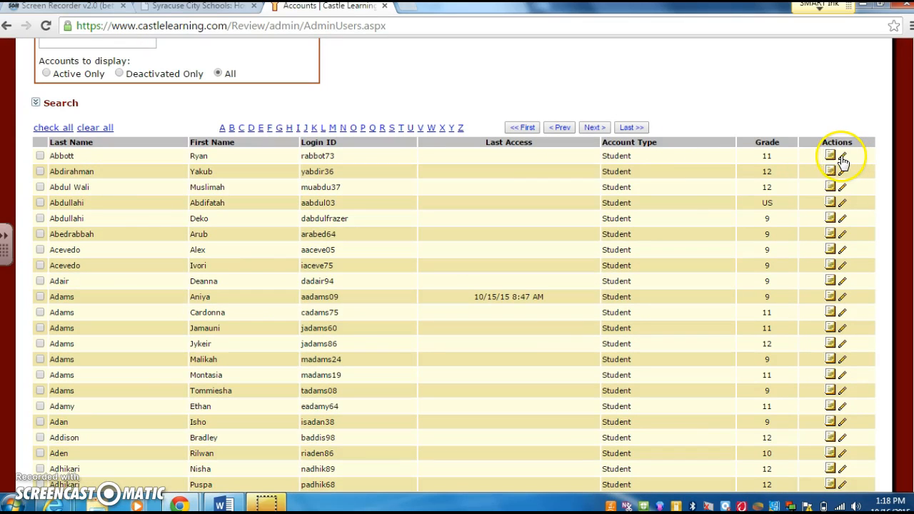
left_click(842, 159)
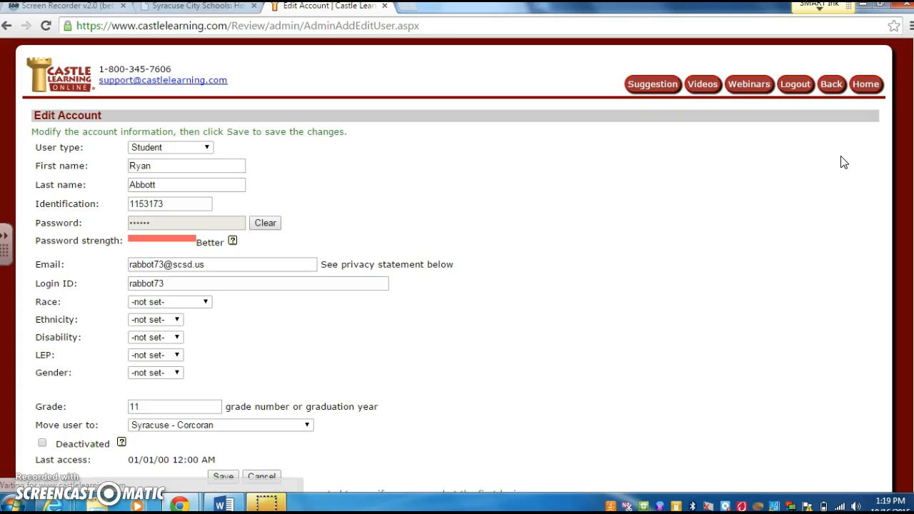
scroll(279, 285, "down", 1)
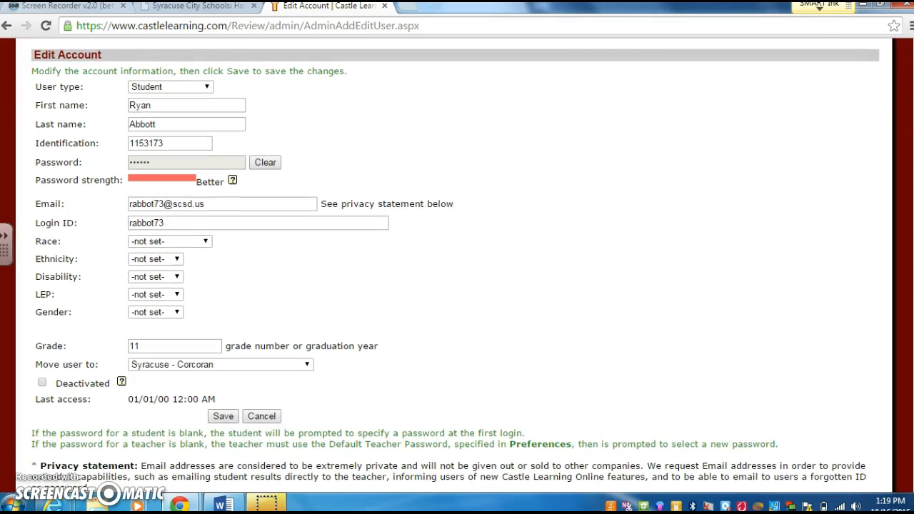
left_click(213, 365)
left_click(214, 329)
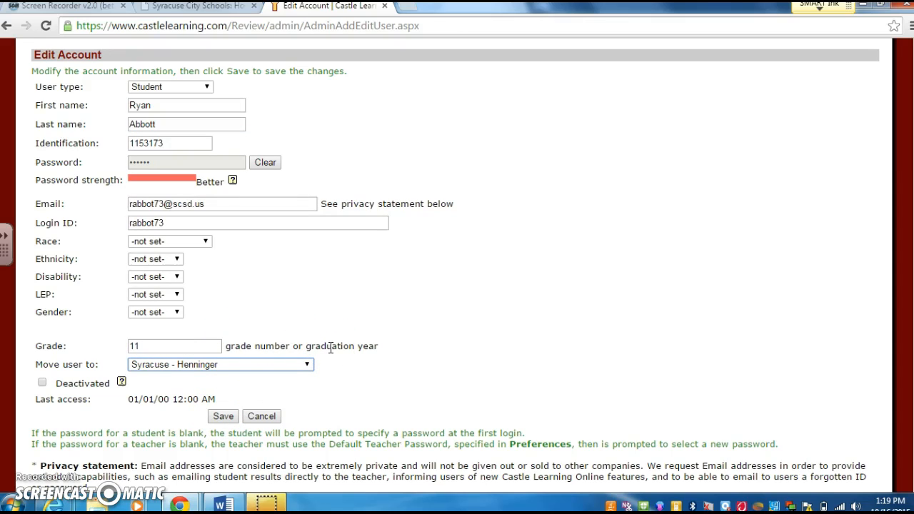
left_click(261, 417)
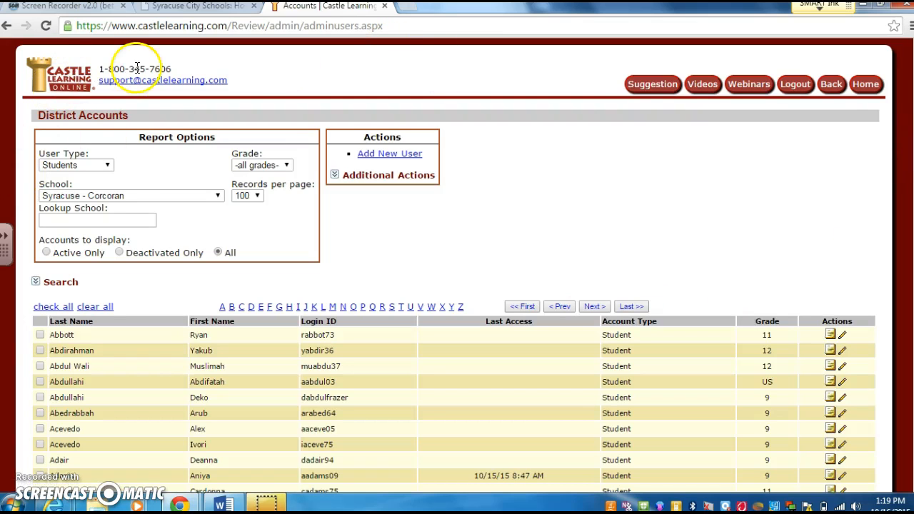
Leave the District Accounts list for the Administrator Center home page and look over its contents
left_click(872, 85)
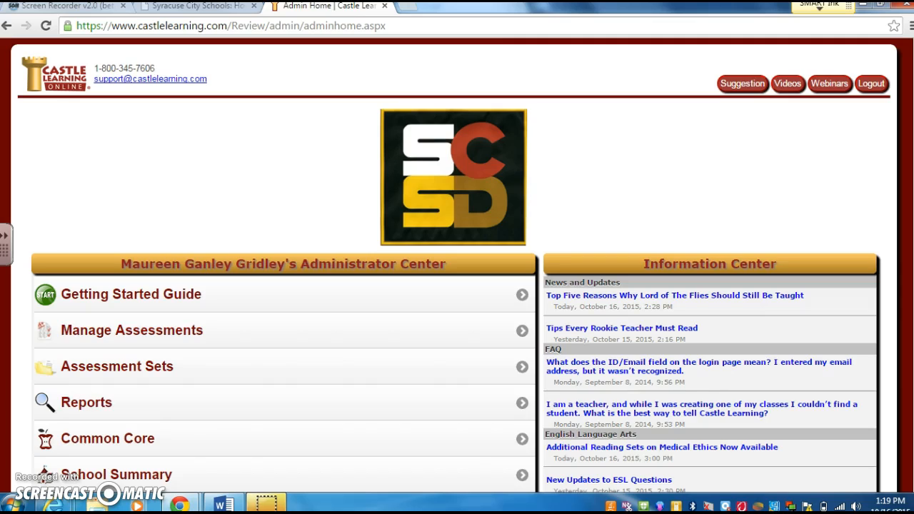
scroll(457, 264, "down", 2)
scroll(457, 264, "down", 1)
scroll(457, 264, "down", 3)
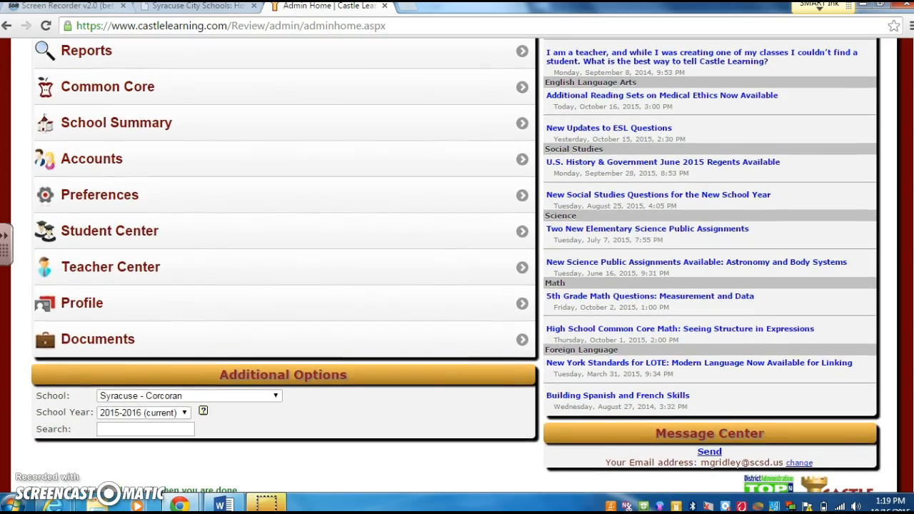
scroll(457, 264, "up", 1)
scroll(457, 264, "up", 5)
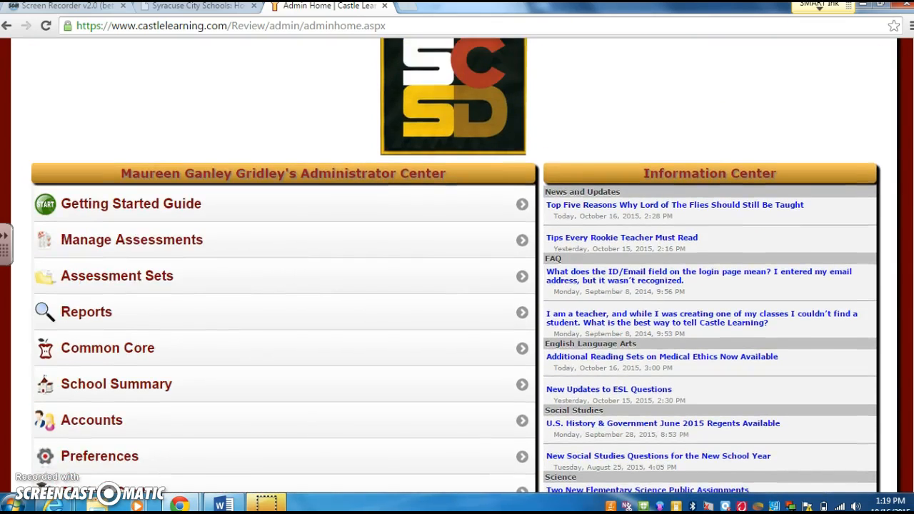
scroll(456, 264, "up", 2)
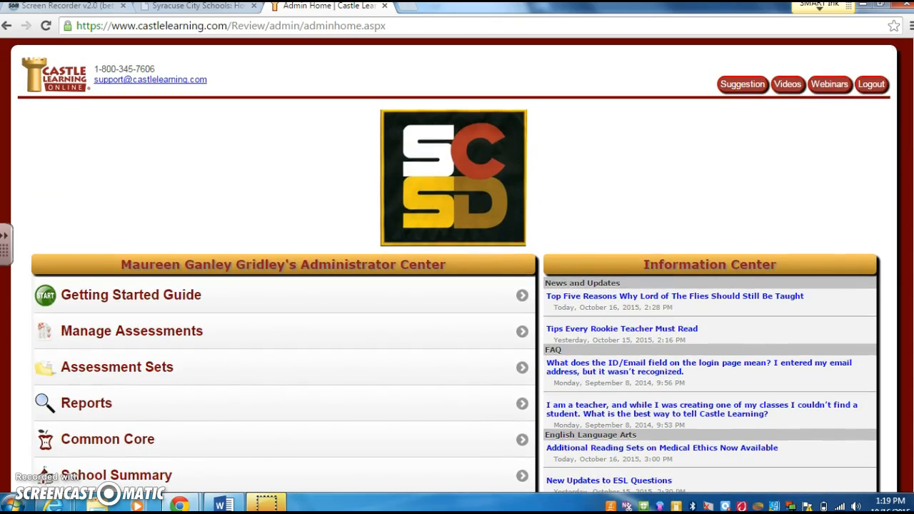